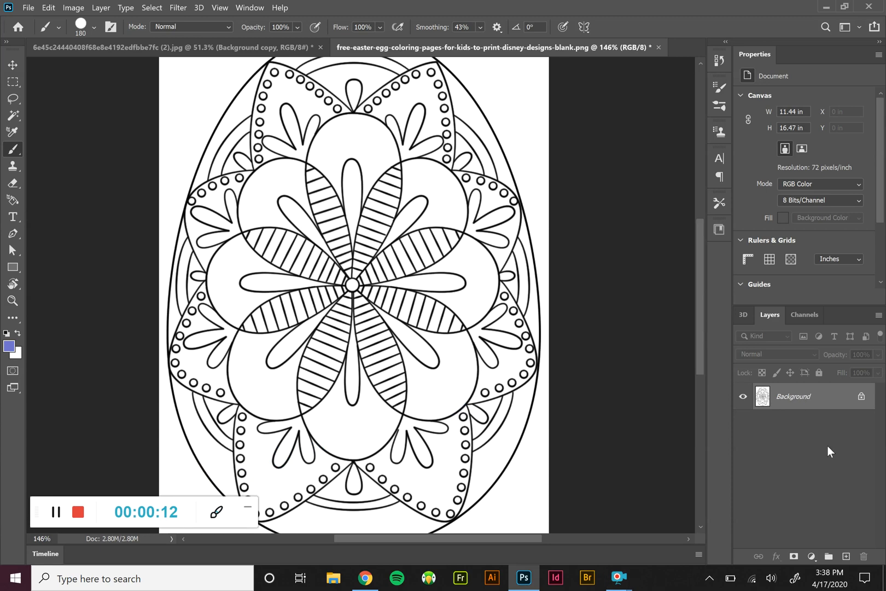
Step: Duplicate the Background layer, hide the original, rename the copy "Coloring Book" and make it the active layer
{"action": "left_click_drag", "start_coordinate": [824, 400], "coordinate": [847, 555]}
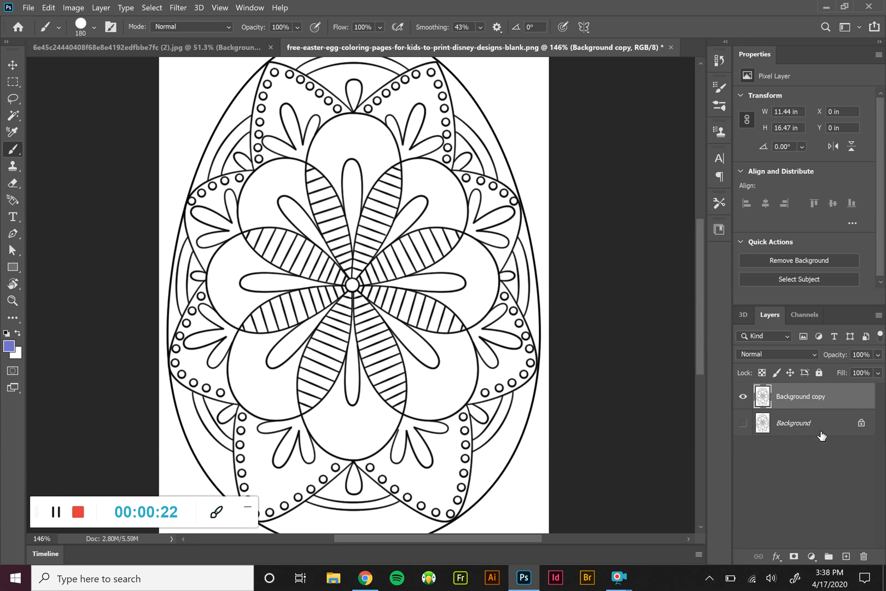
{"action": "double_click", "coordinate": [798, 397]}
{"action": "type", "text": "Co"}
{"action": "type", "text": "loring Book"}
{"action": "left_click", "coordinate": [786, 446]}
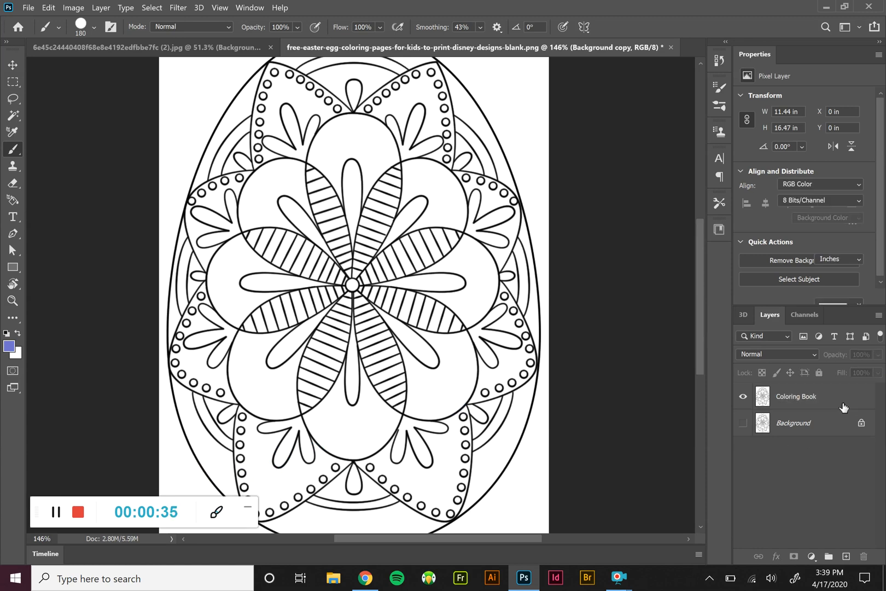
{"action": "left_click", "coordinate": [846, 402]}
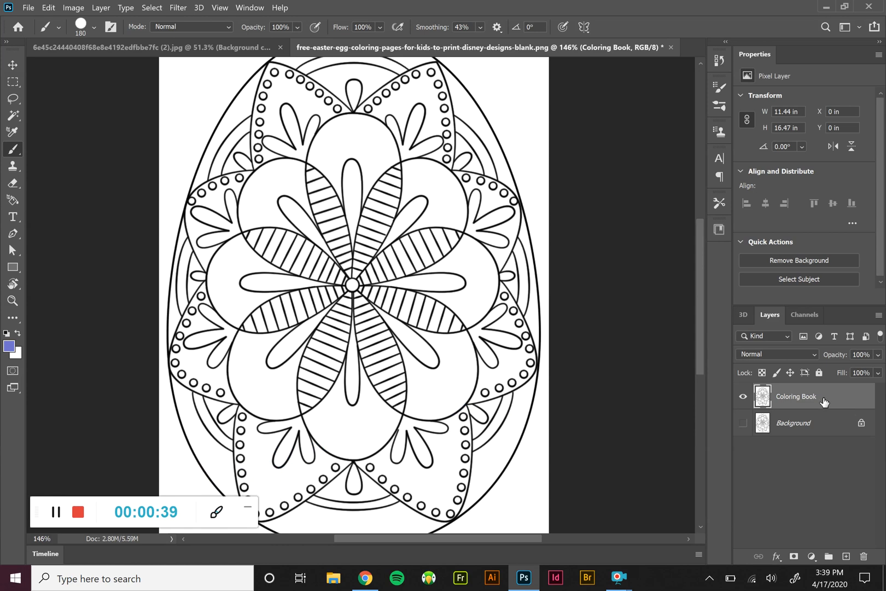
Step: Set the image's color mode to RGB Color
{"action": "left_click", "coordinate": [72, 8]}
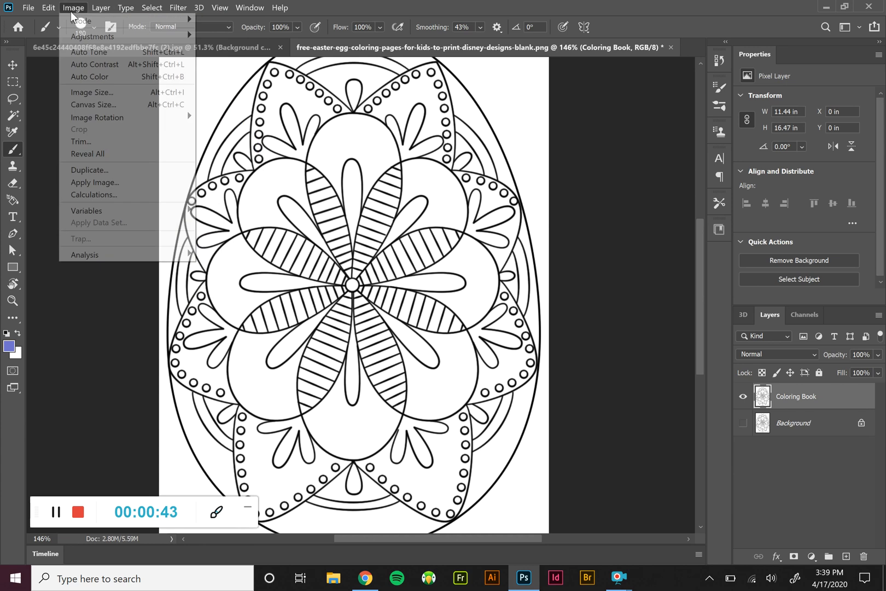
{"action": "mouse_move", "coordinate": [109, 21]}
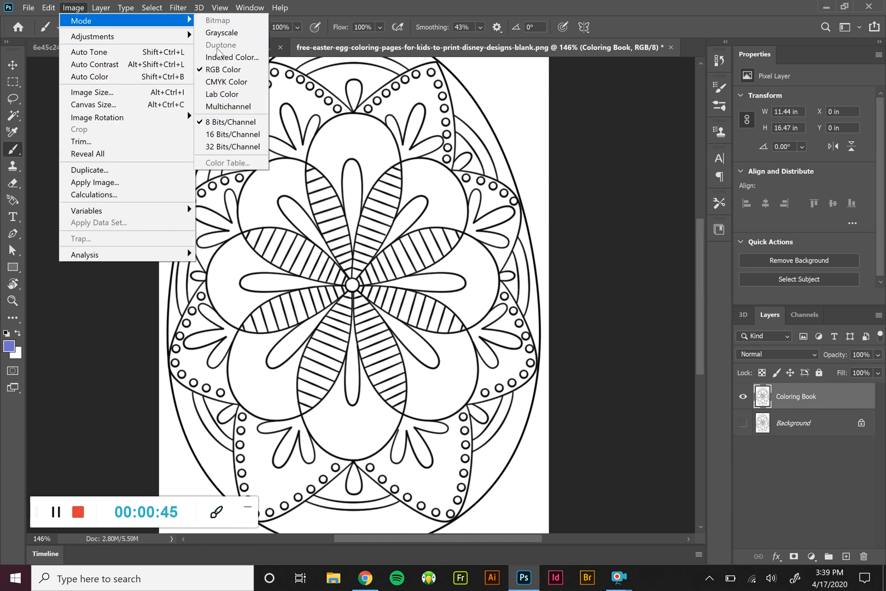
{"action": "left_click", "coordinate": [221, 69]}
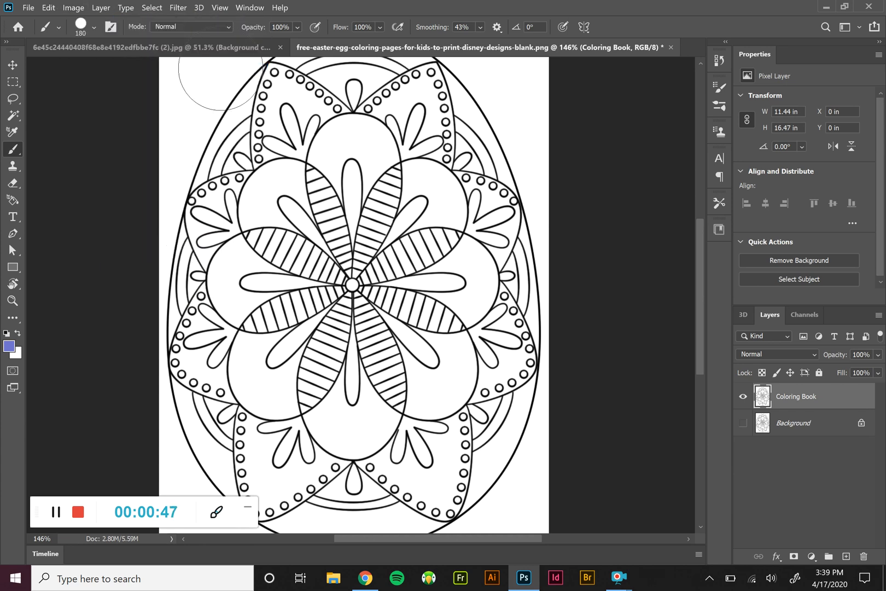
Step: With the Magic Wand in New Selection mode, select the flower's upper-left petal, then select the top petal in its place
{"action": "left_click", "coordinate": [15, 119]}
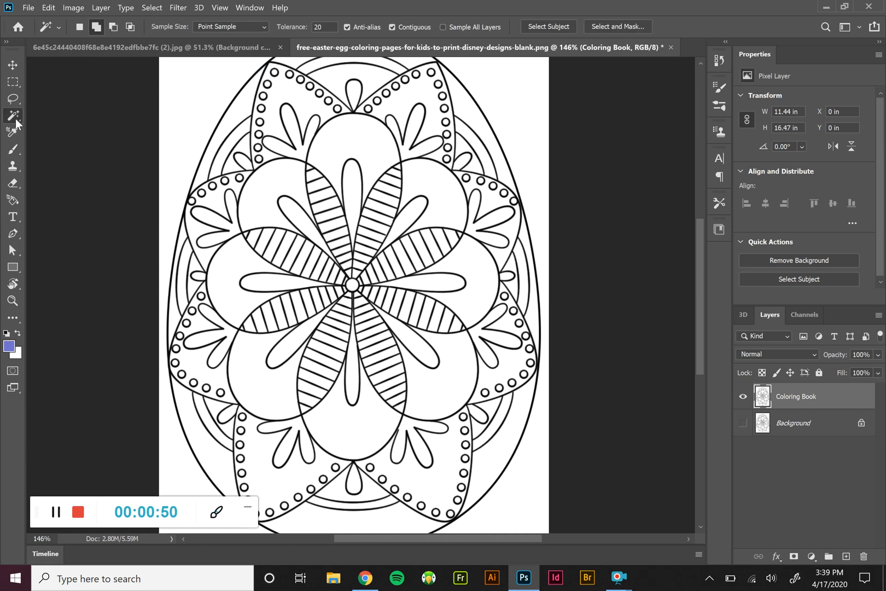
{"action": "left_click", "coordinate": [81, 26]}
{"action": "left_click", "coordinate": [260, 183]}
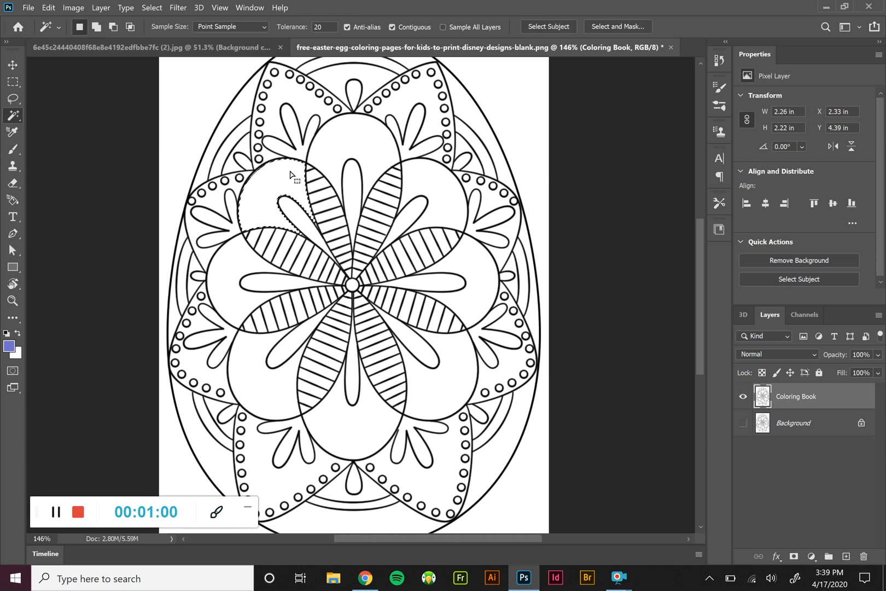
{"action": "left_click", "coordinate": [349, 141]}
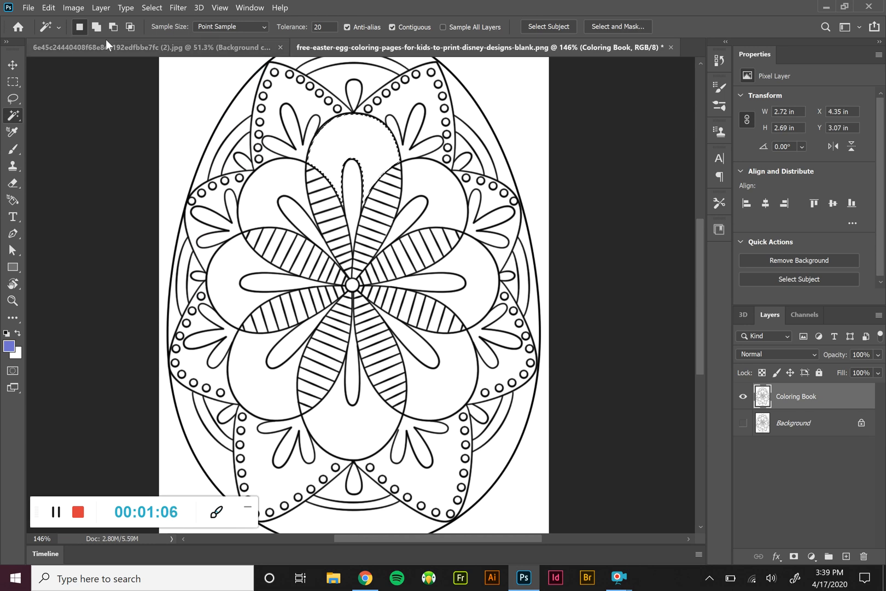
Step: Using the Magic Wand in Add to Selection mode, add all the other large rounded petals of the flower to the selection
{"action": "left_click", "coordinate": [96, 27]}
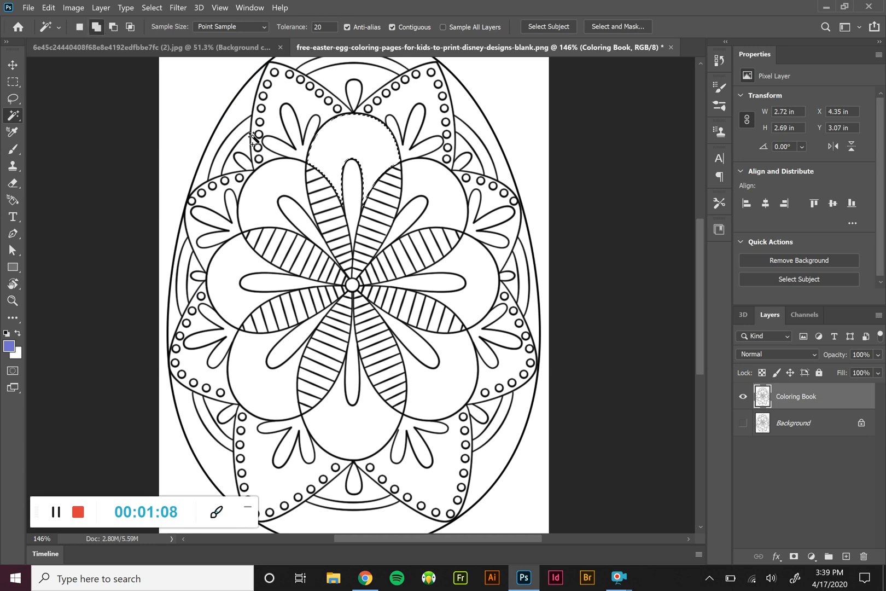
{"action": "left_click", "coordinate": [272, 182]}
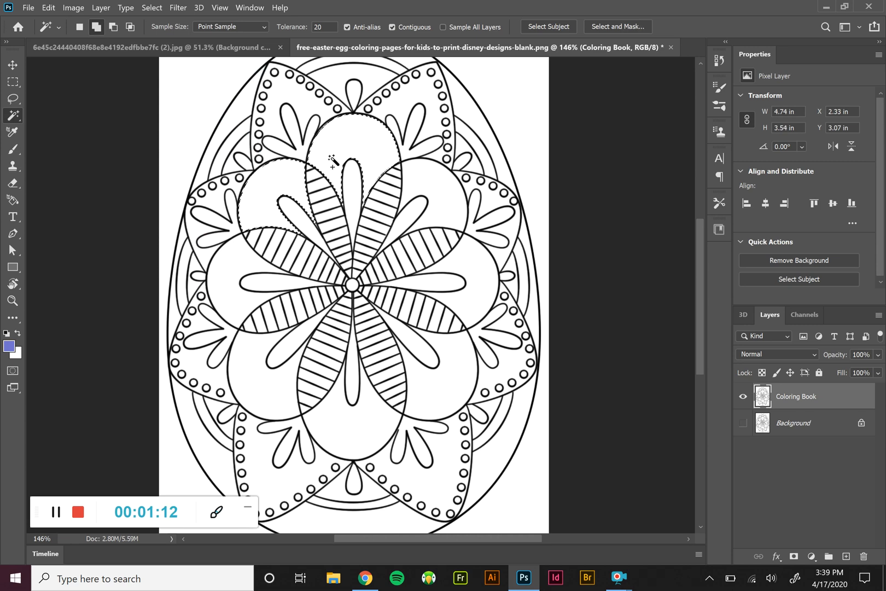
{"action": "left_click", "coordinate": [223, 275]}
{"action": "left_click", "coordinate": [252, 377]}
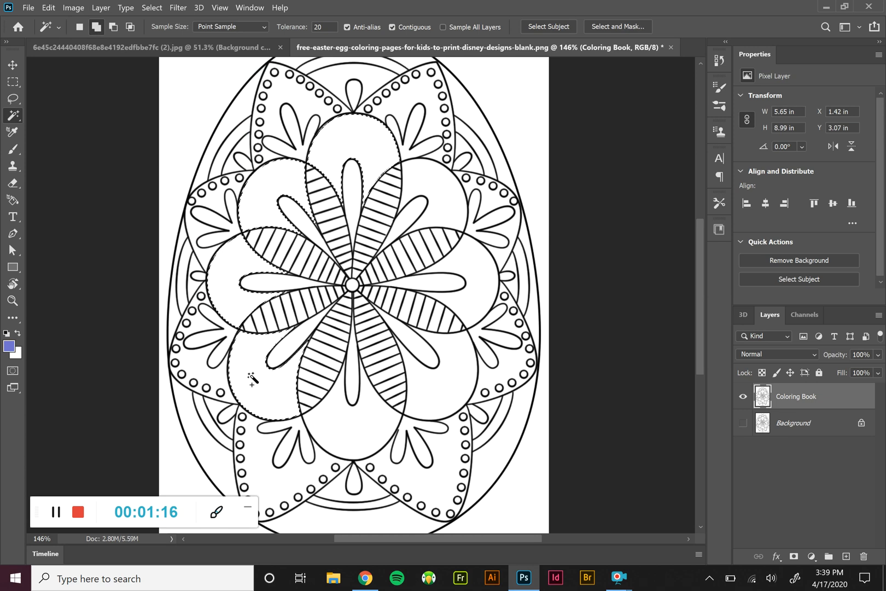
{"action": "left_click", "coordinate": [288, 353]}
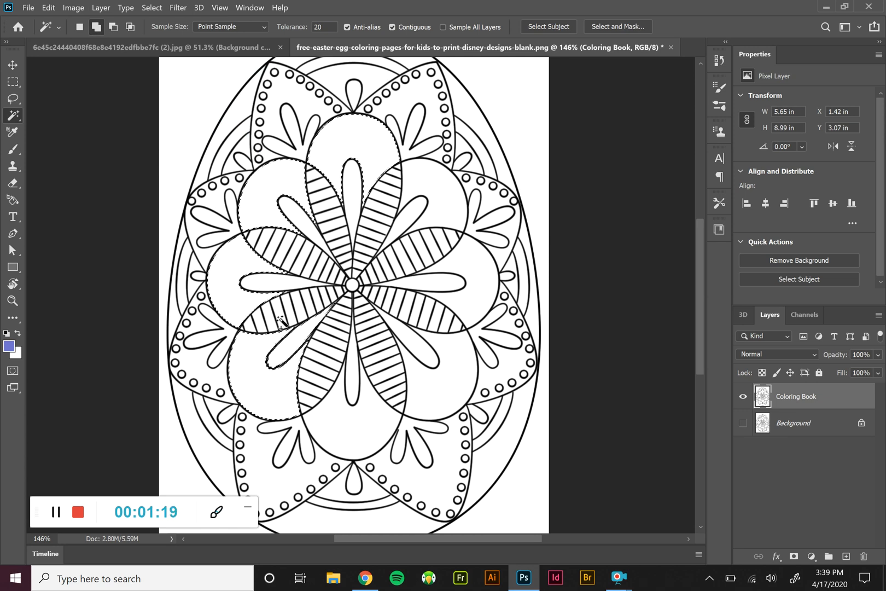
{"action": "left_click", "coordinate": [113, 27]}
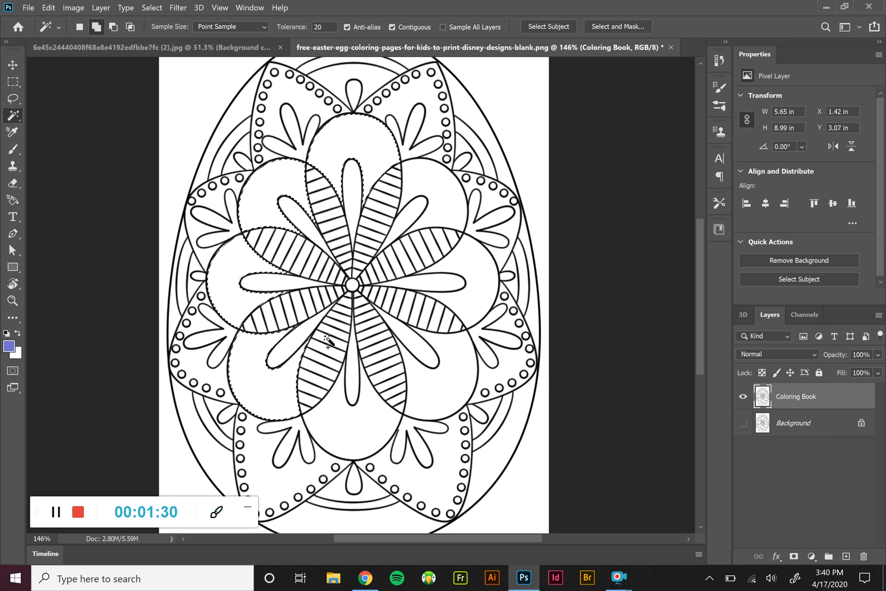
{"action": "left_click", "coordinate": [338, 433]}
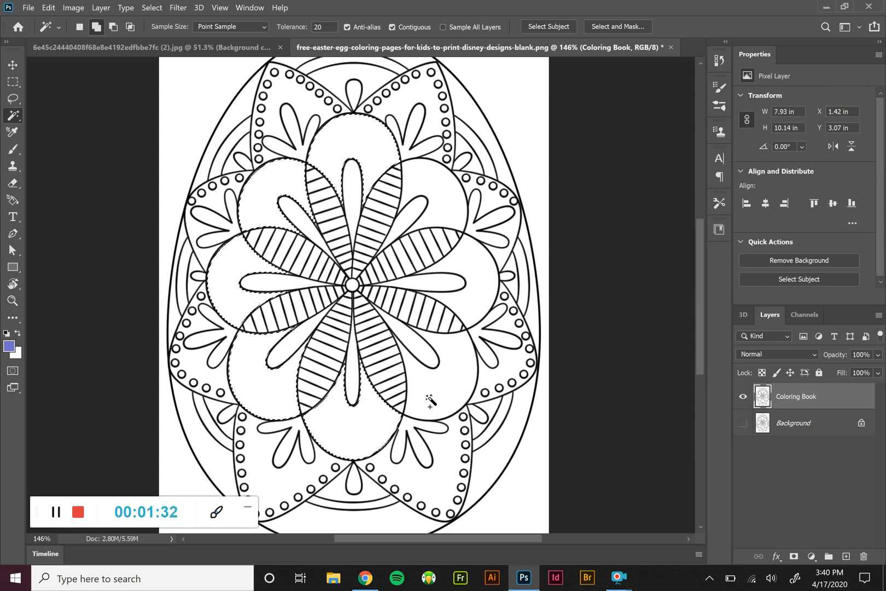
{"action": "left_click", "coordinate": [427, 348]}
{"action": "left_click", "coordinate": [484, 290]}
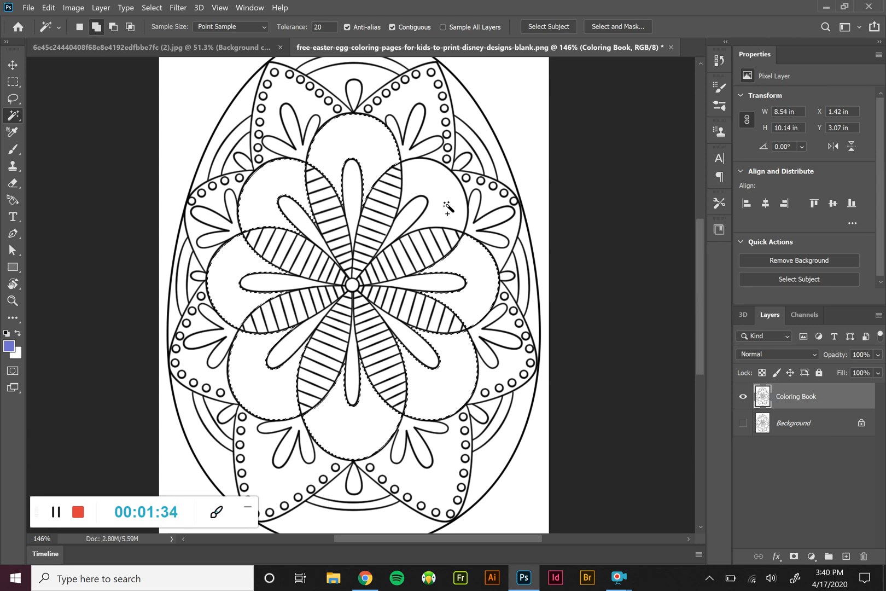
Step: Set up the Brush tool with the Hard Round Pressure Size brush at 259 px
{"action": "left_click", "coordinate": [14, 150]}
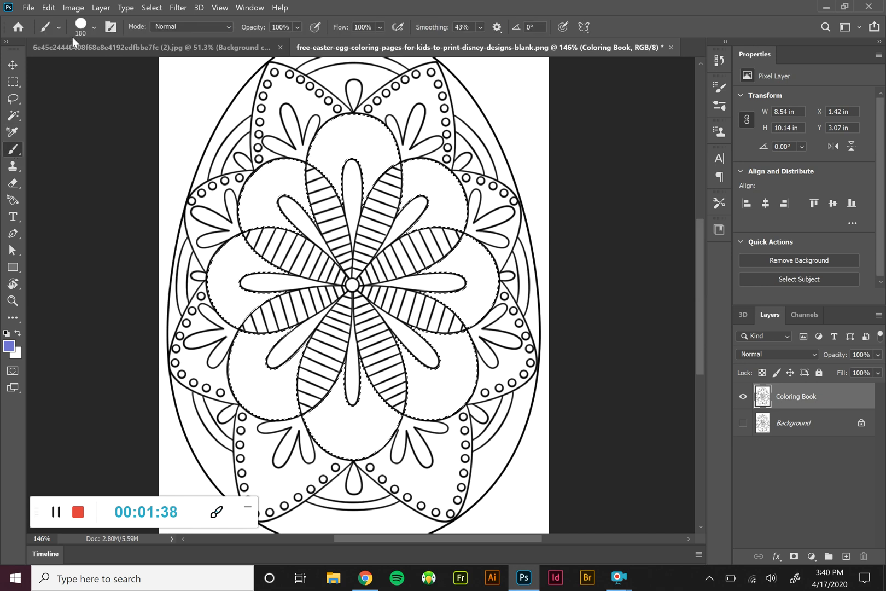
{"action": "left_click", "coordinate": [80, 27]}
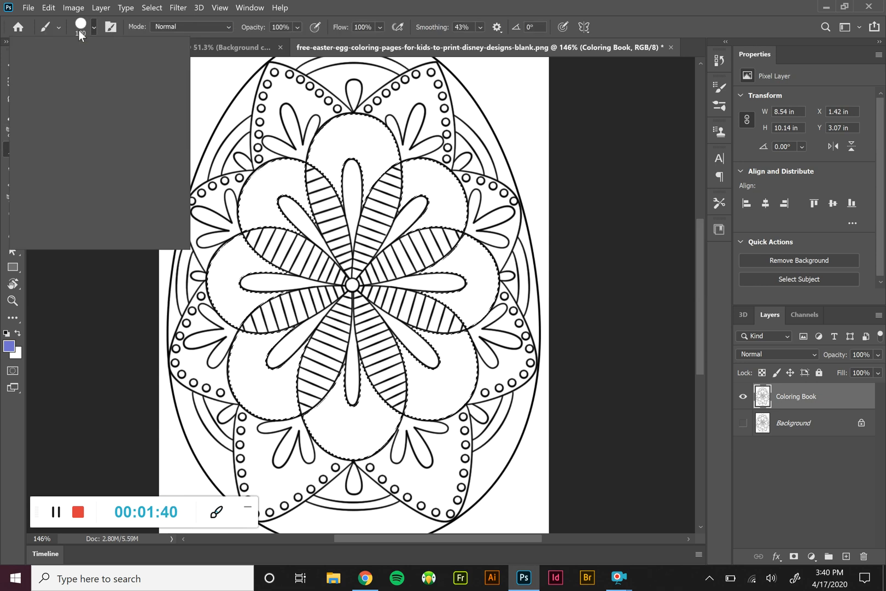
{"action": "left_click", "coordinate": [85, 61]}
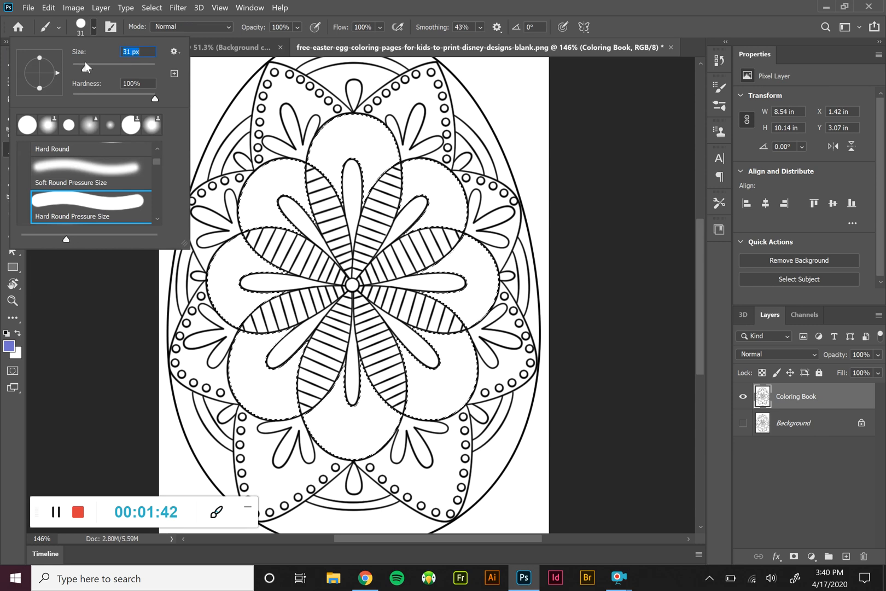
{"action": "left_click", "coordinate": [137, 63]}
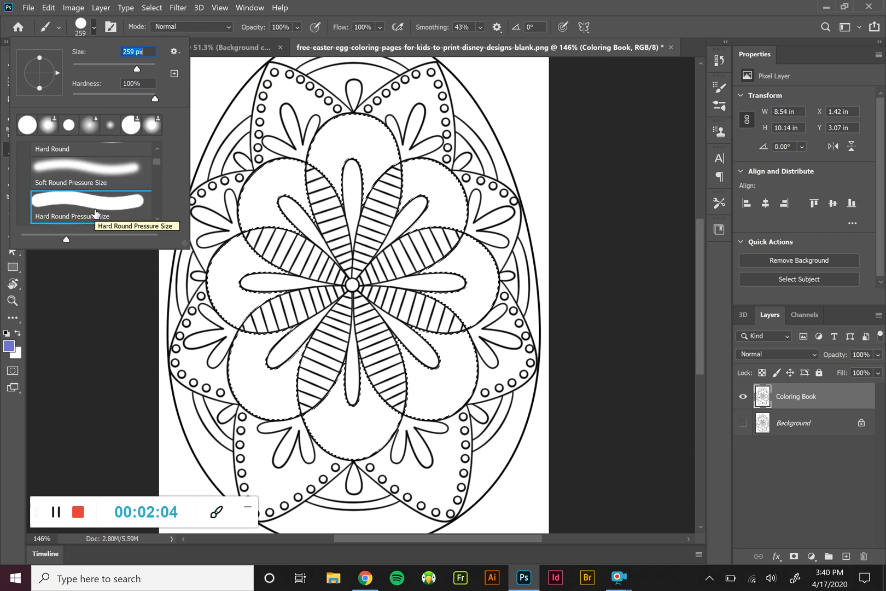
{"action": "double_click", "coordinate": [95, 213]}
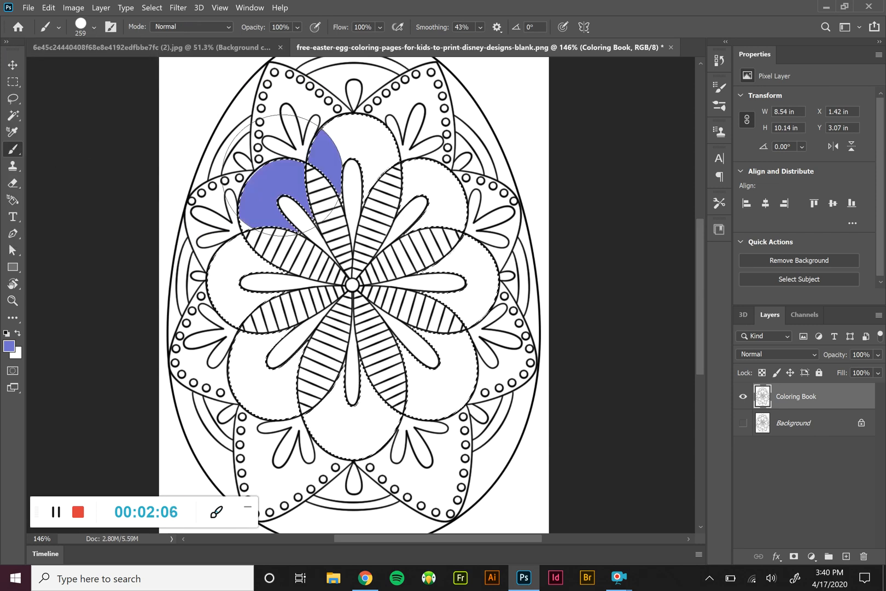
Step: Paint all the selected rounded petals with the blue-purple foreground color, then clear the selection
{"action": "left_click_drag", "start_coordinate": [282, 176], "coordinate": [223, 266]}
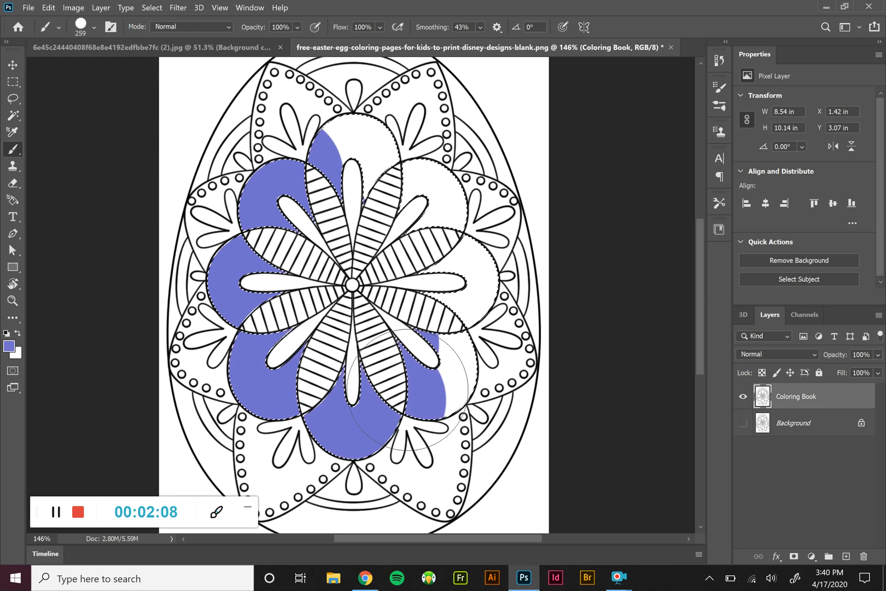
{"action": "mouse_move", "coordinate": [408, 390]}
{"action": "left_mouse_down"}
{"action": "mouse_move", "coordinate": [462, 392]}
{"action": "mouse_move", "coordinate": [422, 357]}
{"action": "left_mouse_up"}
{"action": "mouse_move", "coordinate": [452, 219]}
{"action": "left_mouse_down"}
{"action": "mouse_move", "coordinate": [398, 244]}
{"action": "mouse_move", "coordinate": [419, 162]}
{"action": "mouse_move", "coordinate": [516, 134]}
{"action": "mouse_move", "coordinate": [380, 259]}
{"action": "mouse_move", "coordinate": [355, 131]}
{"action": "left_mouse_up"}
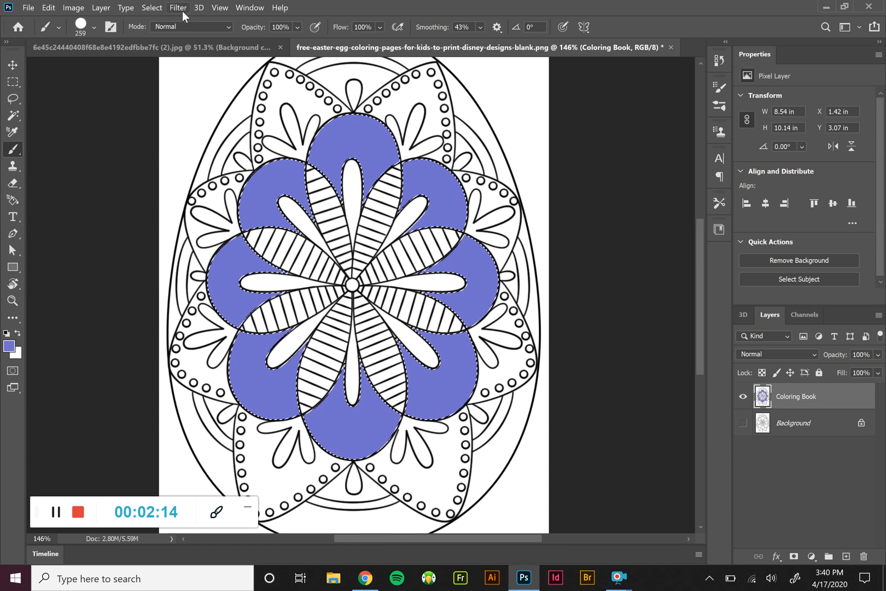
{"action": "left_click", "coordinate": [157, 8]}
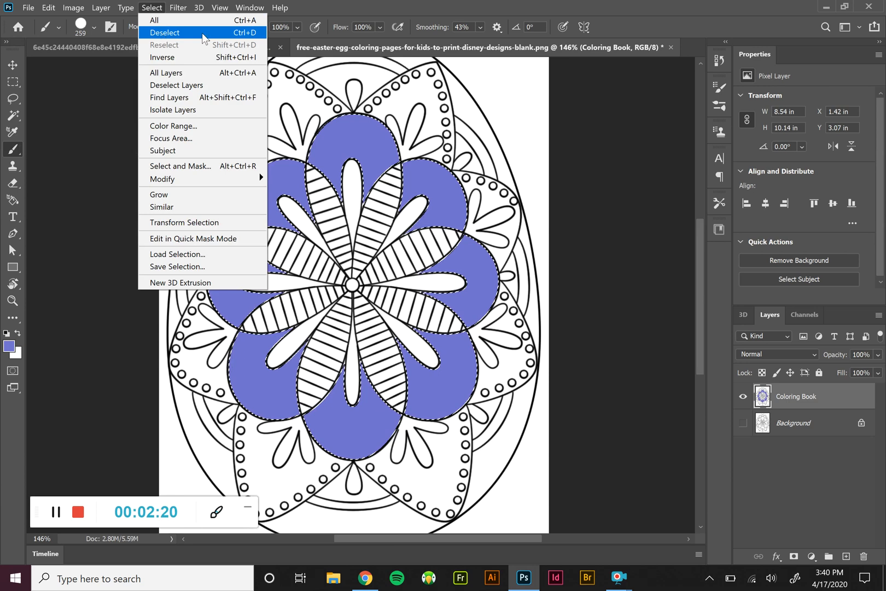
{"action": "left_click", "coordinate": [180, 33]}
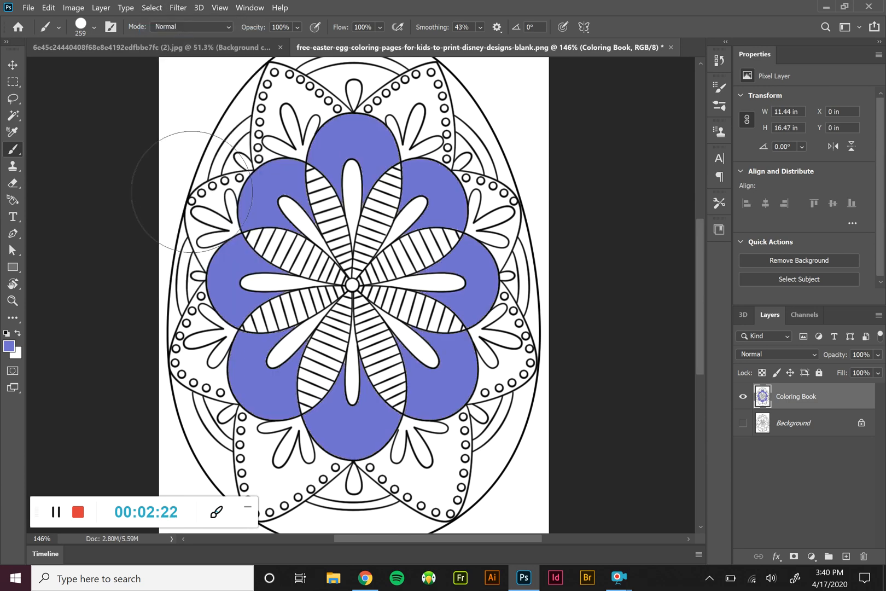
Step: Select the eight clusters of small teardrop leaves around the outside of the flower with the Magic Wand
{"action": "left_click", "coordinate": [10, 116]}
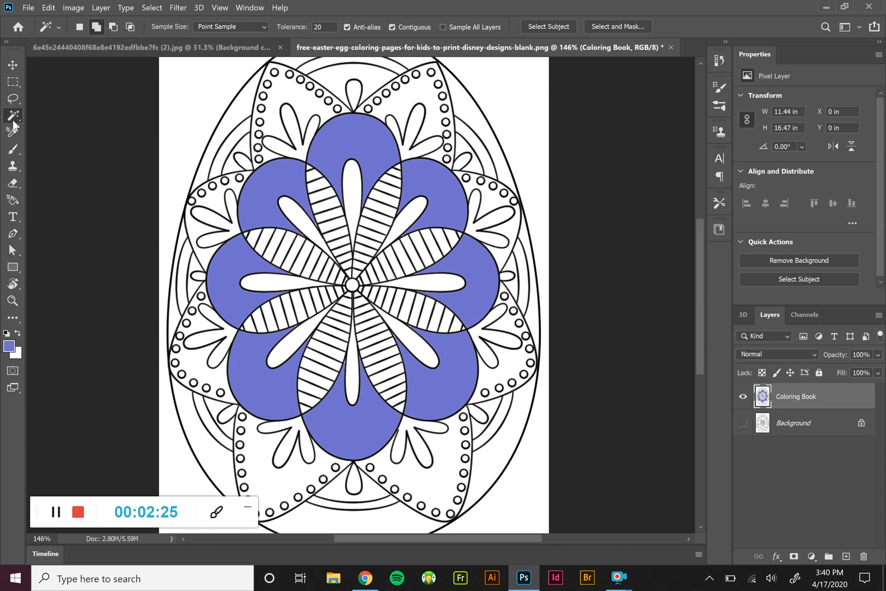
{"action": "left_click", "coordinate": [211, 218]}
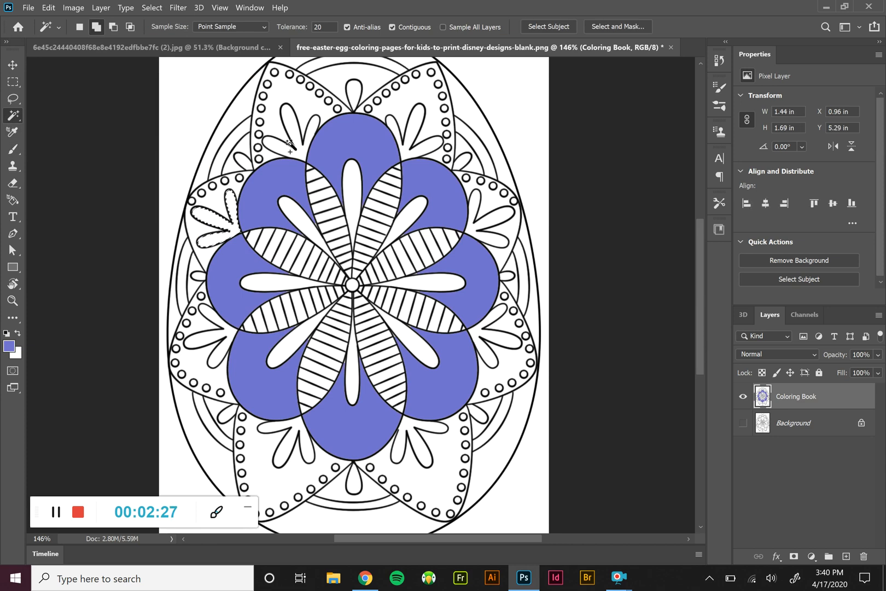
{"action": "left_click", "coordinate": [288, 134], "text": "shift"}
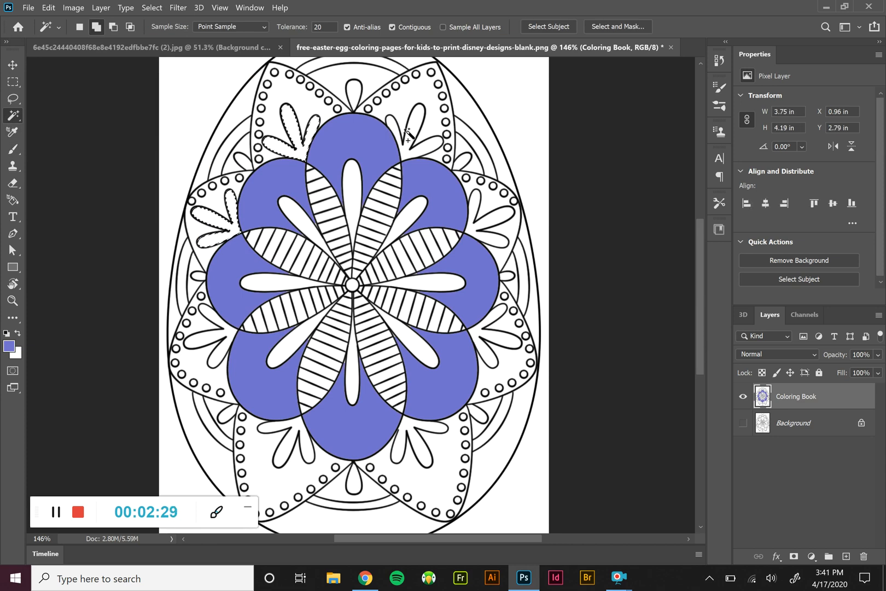
{"action": "left_click", "coordinate": [474, 224], "text": "shift"}
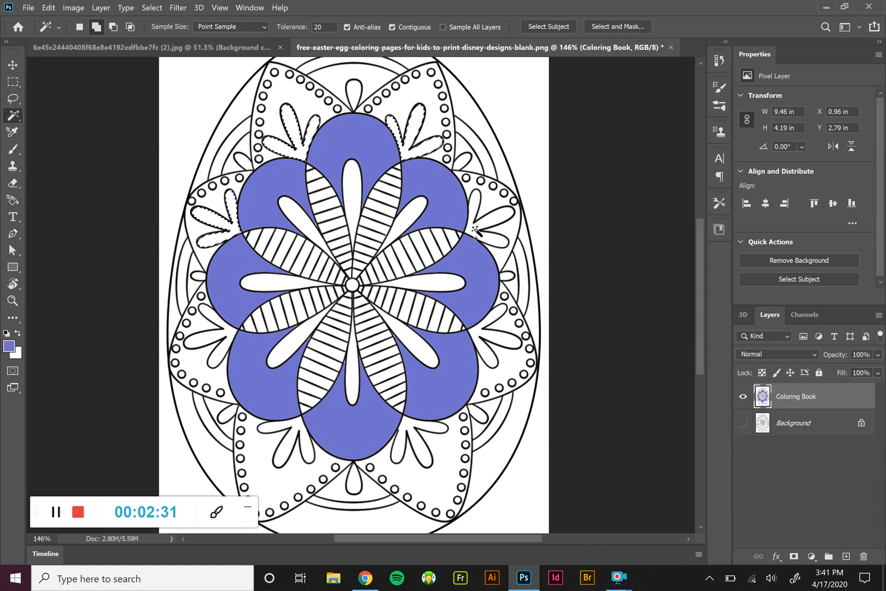
{"action": "left_click", "coordinate": [493, 335], "text": "shift"}
{"action": "left_click", "coordinate": [419, 444], "text": "shift"}
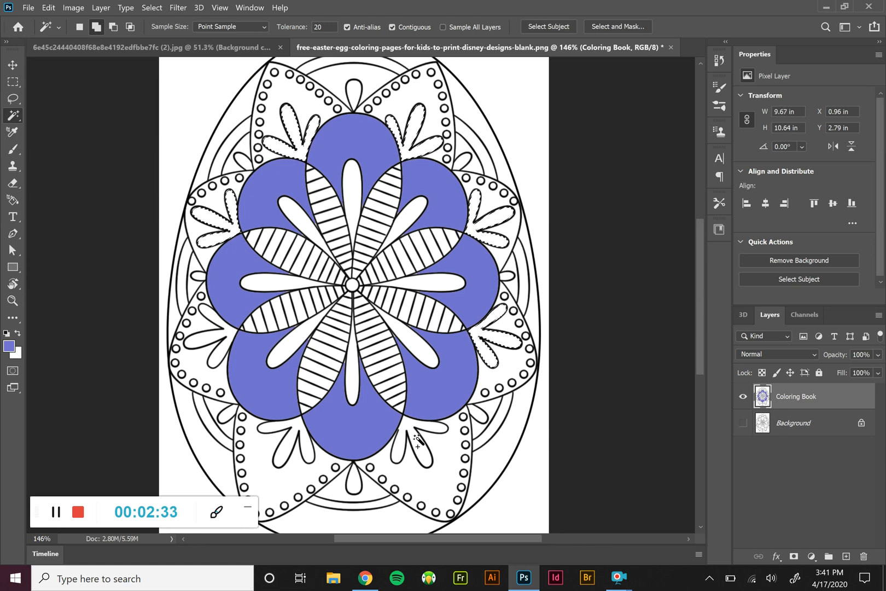
{"action": "left_click", "coordinate": [296, 432], "text": "shift"}
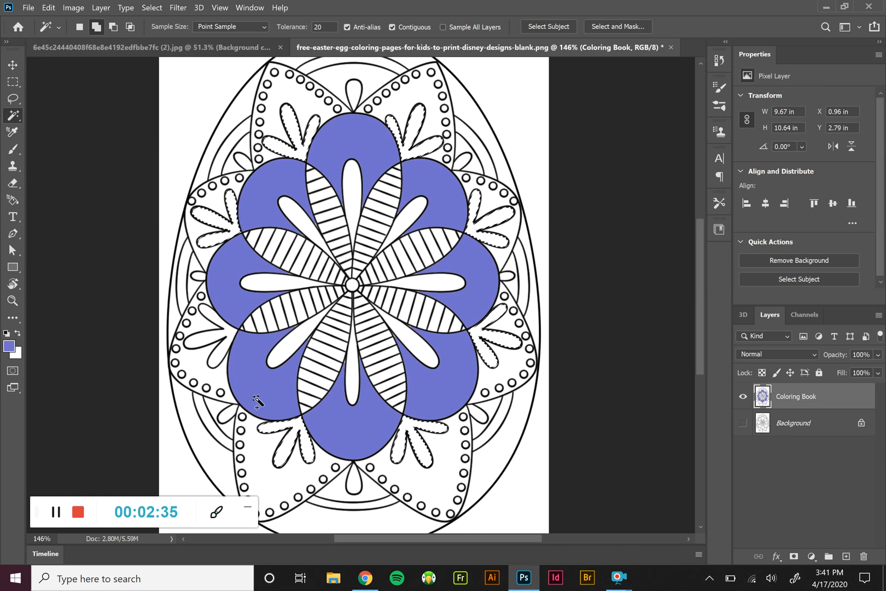
{"action": "left_click", "coordinate": [221, 342], "text": "shift"}
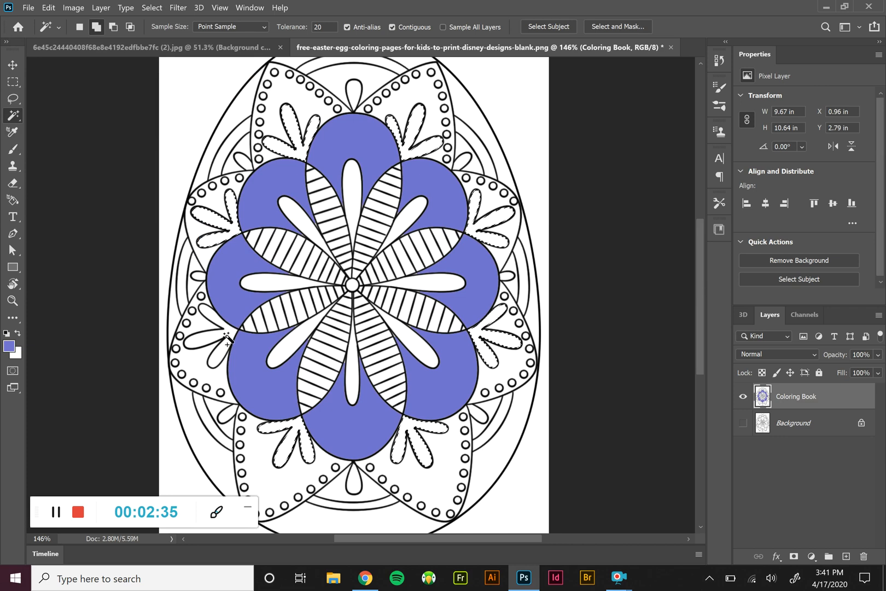
Step: Change the foreground color to pink, ce6fb4
{"action": "left_click", "coordinate": [9, 347]}
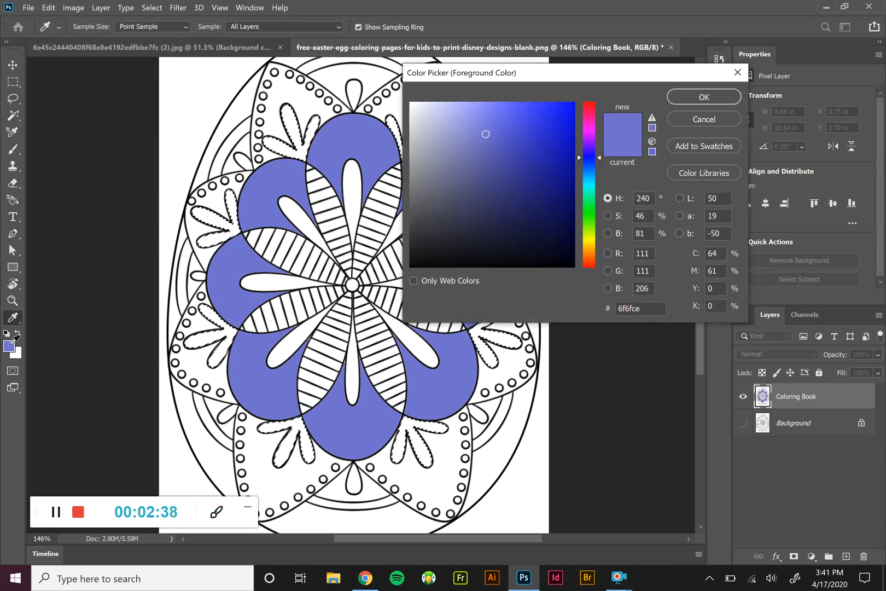
{"action": "left_click", "coordinate": [589, 122]}
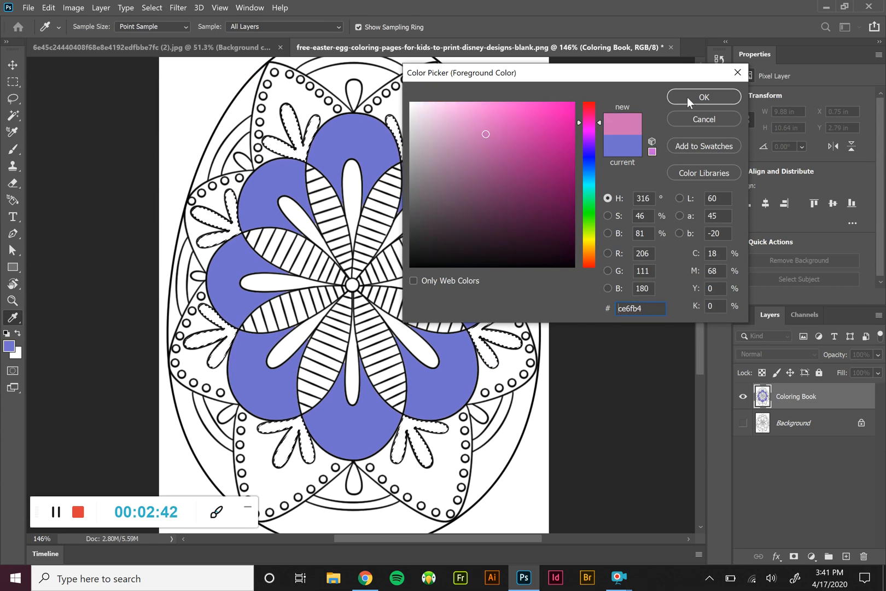
{"action": "left_click", "coordinate": [703, 97]}
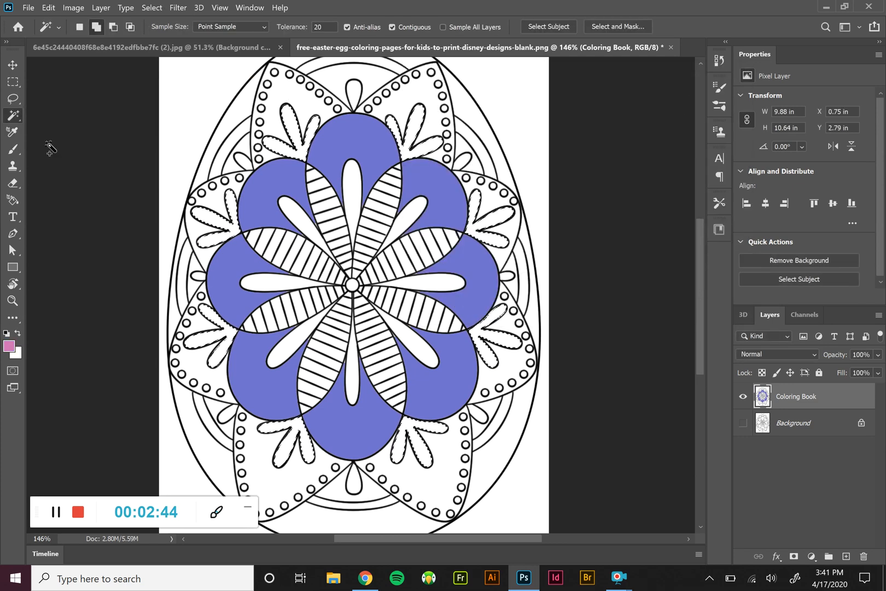
Step: Paint the selected teardrop leaf clusters with the pink foreground color using the Brush, and clear the selection
{"action": "left_click", "coordinate": [14, 150]}
{"action": "mouse_move", "coordinate": [257, 93]}
{"action": "left_mouse_down"}
{"action": "mouse_move", "coordinate": [162, 297]}
{"action": "mouse_move", "coordinate": [360, 494]}
{"action": "mouse_move", "coordinate": [394, 465]}
{"action": "mouse_move", "coordinate": [493, 493]}
{"action": "mouse_move", "coordinate": [509, 339]}
{"action": "mouse_move", "coordinate": [418, 132]}
{"action": "mouse_move", "coordinate": [394, 113]}
{"action": "left_mouse_up"}
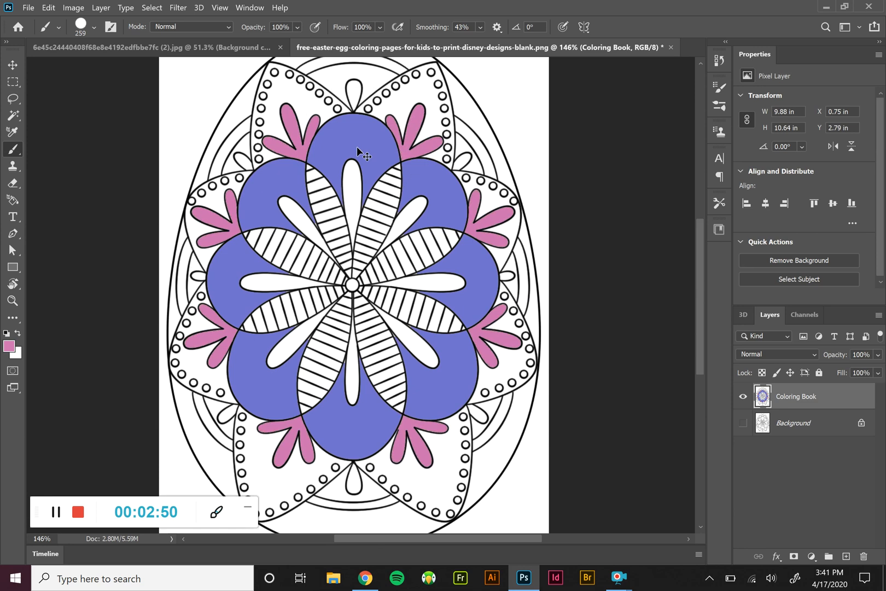
{"action": "key", "text": "ctrl+d"}
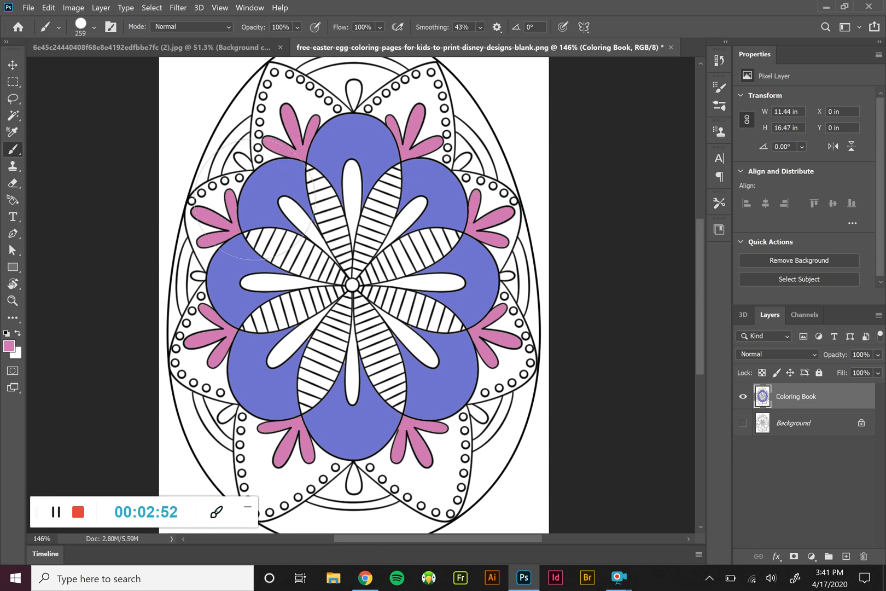
Step: Select the two curved bands on the egg's left side, beside the dotted outer petals, with the Magic Wand
{"action": "left_click", "coordinate": [12, 116]}
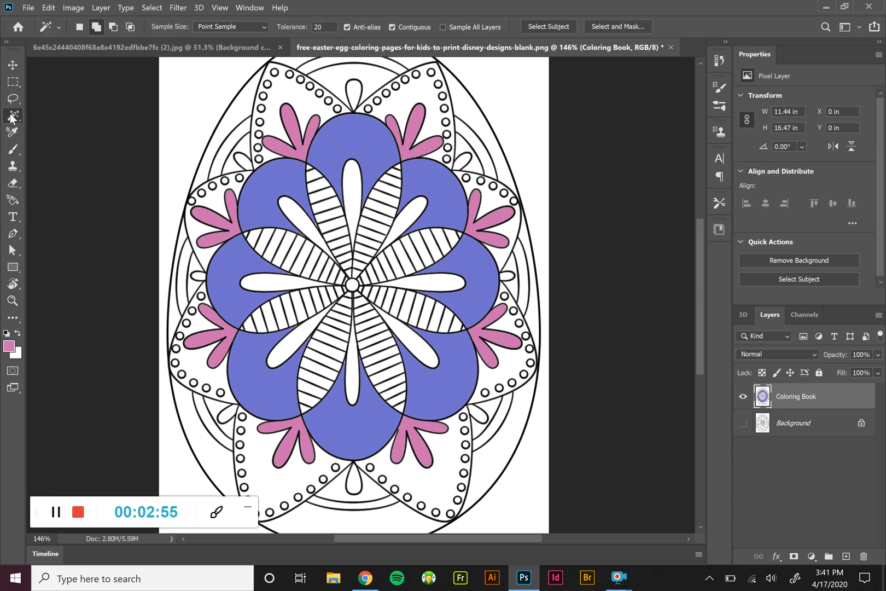
{"action": "left_click", "coordinate": [229, 146]}
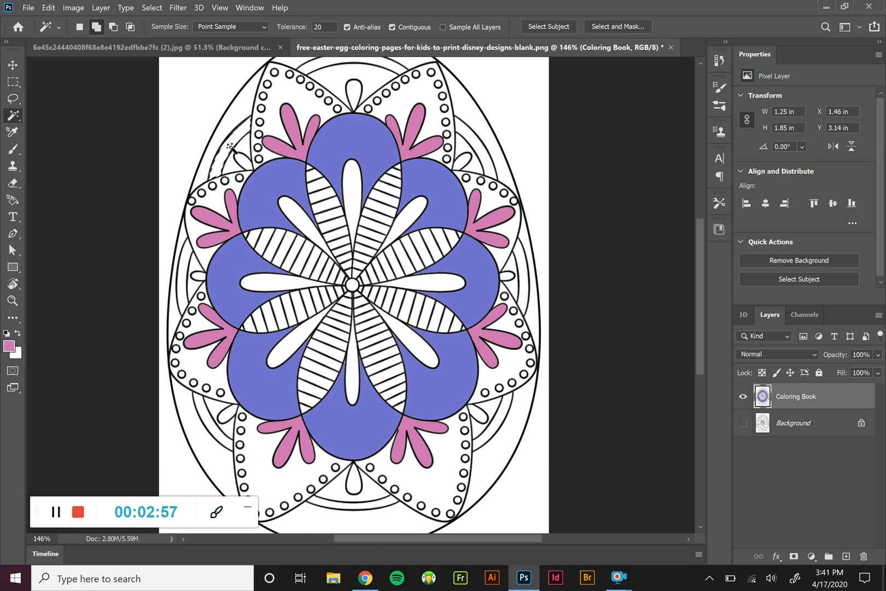
{"action": "left_click", "coordinate": [183, 275]}
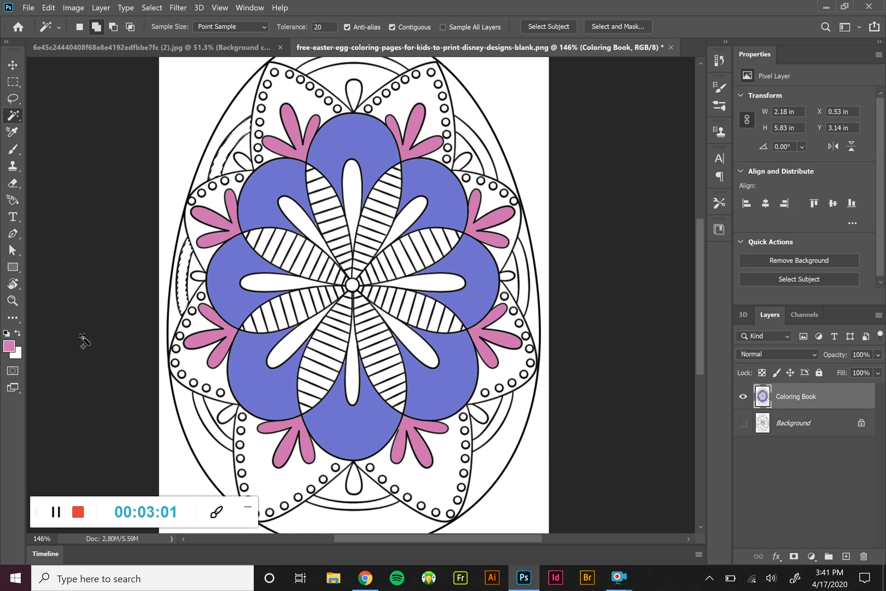
Step: Sample the blue-purple from a rounded petal, paint the two selected curved bands with the Brush, and clear the selection
{"action": "key", "text": "i"}
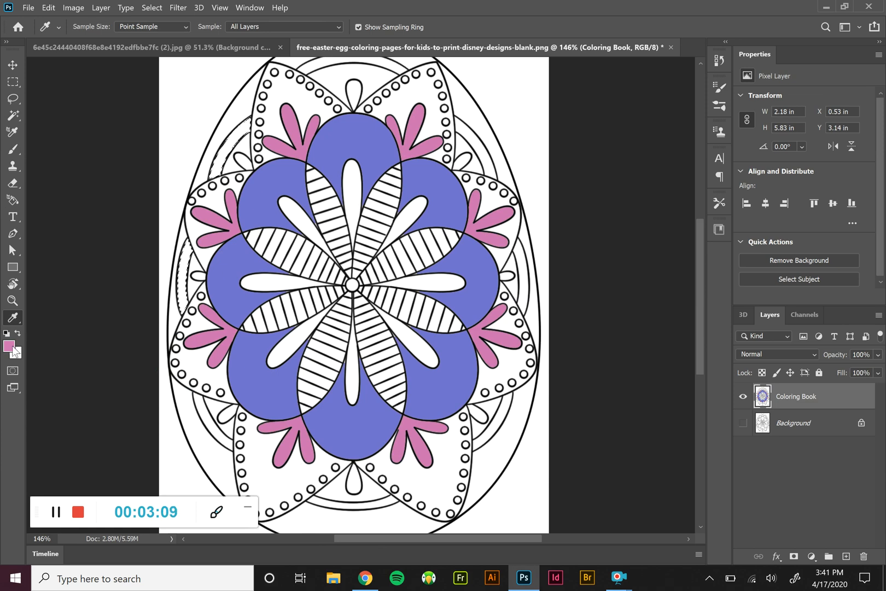
{"action": "left_click", "coordinate": [225, 275]}
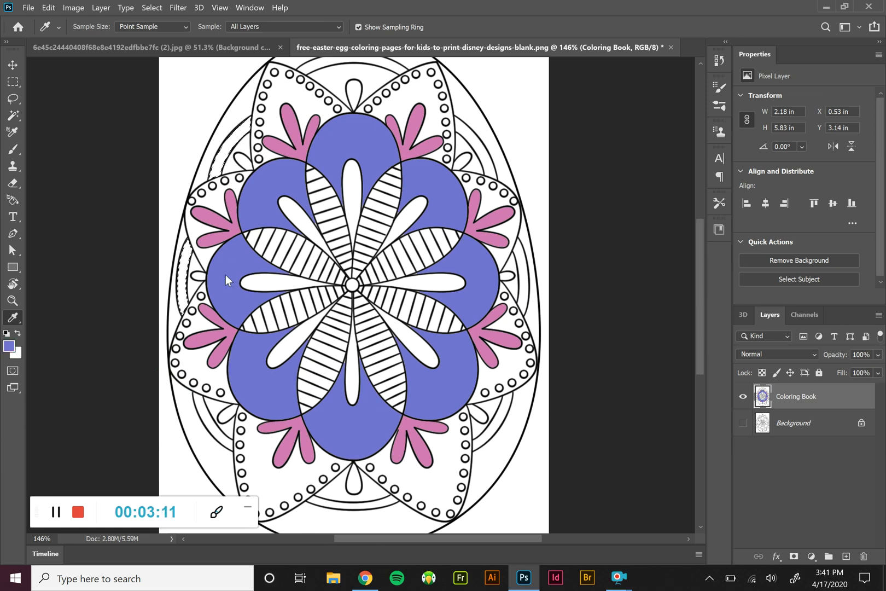
{"action": "left_click", "coordinate": [13, 149]}
{"action": "mouse_move", "coordinate": [186, 180]}
{"action": "left_mouse_down"}
{"action": "mouse_move", "coordinate": [175, 197]}
{"action": "mouse_move", "coordinate": [182, 325]}
{"action": "mouse_move", "coordinate": [241, 93]}
{"action": "left_mouse_up"}
{"action": "key", "text": "ctrl+d"}
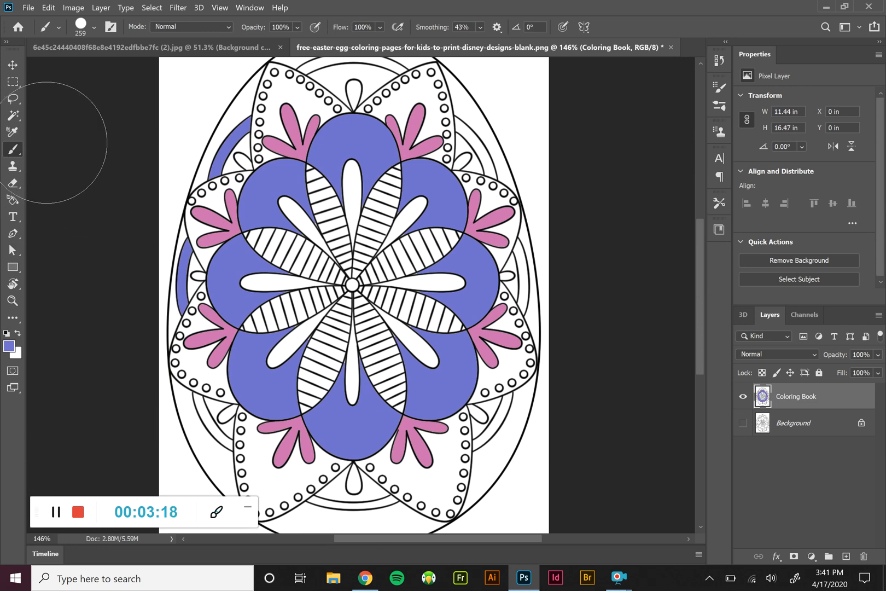
Step: Try the Magic Wand with Contiguous off on the white area outside the egg, and clear the selection
{"action": "left_click", "coordinate": [12, 117]}
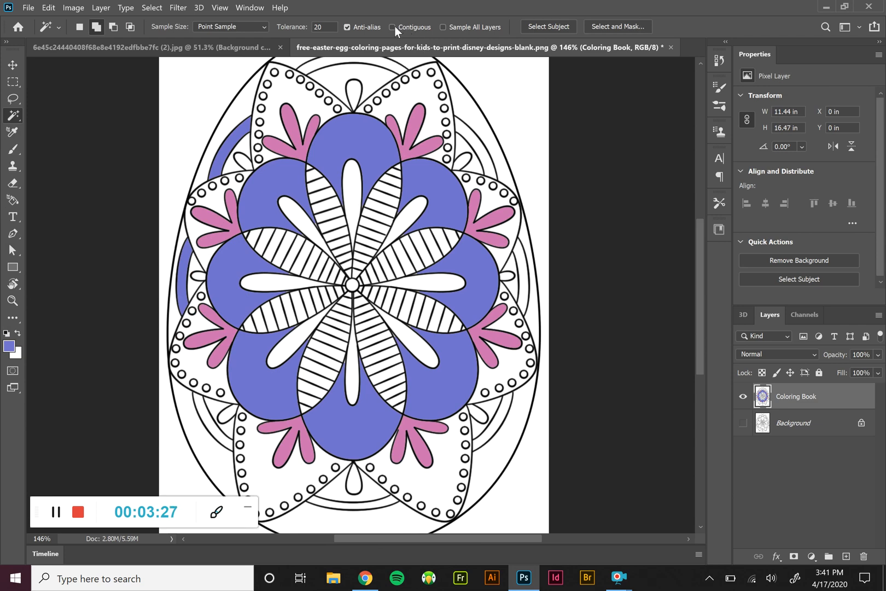
{"action": "left_click", "coordinate": [510, 89]}
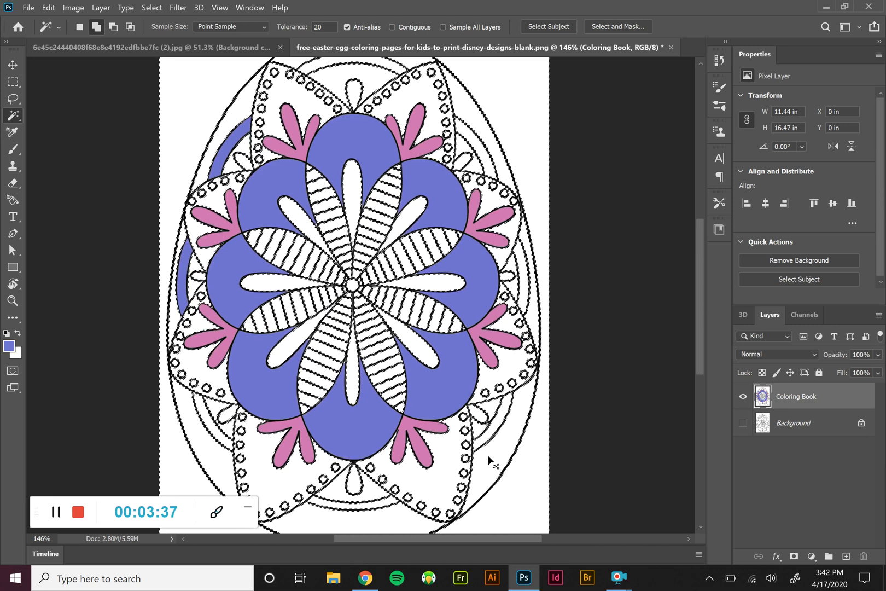
{"action": "key", "text": "ctrl+d"}
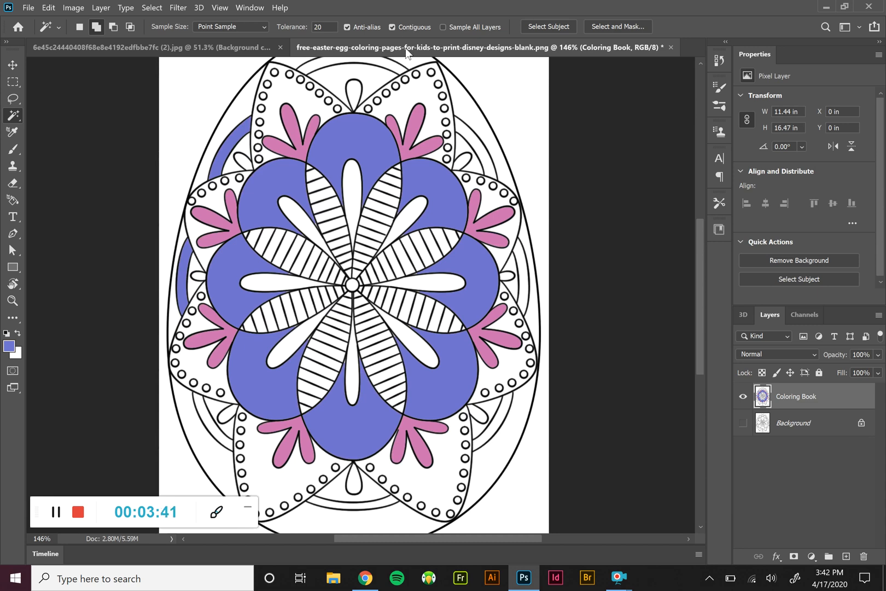
Step: With Contiguous on, select the white interior of the dotted outer petal at the egg's upper right with the Magic Wand
{"action": "left_click", "coordinate": [399, 97]}
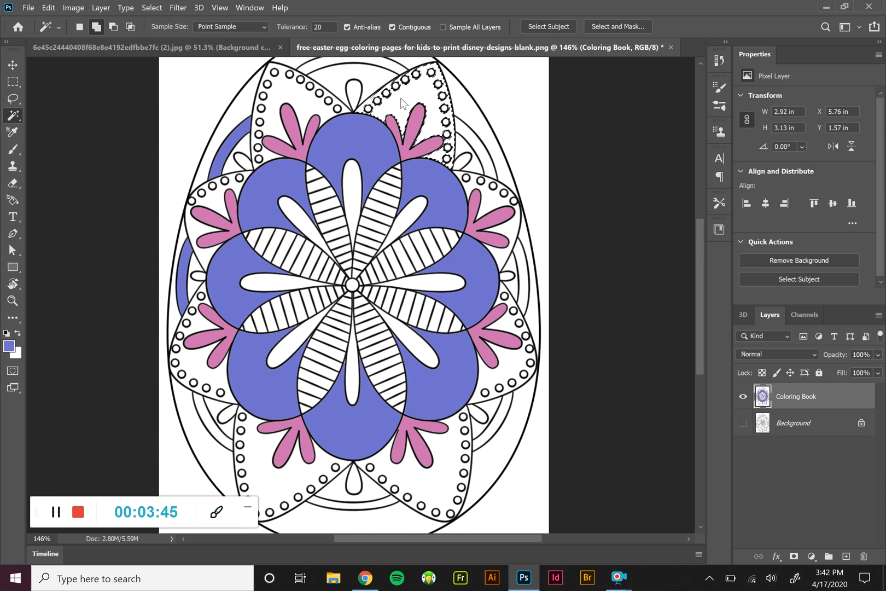